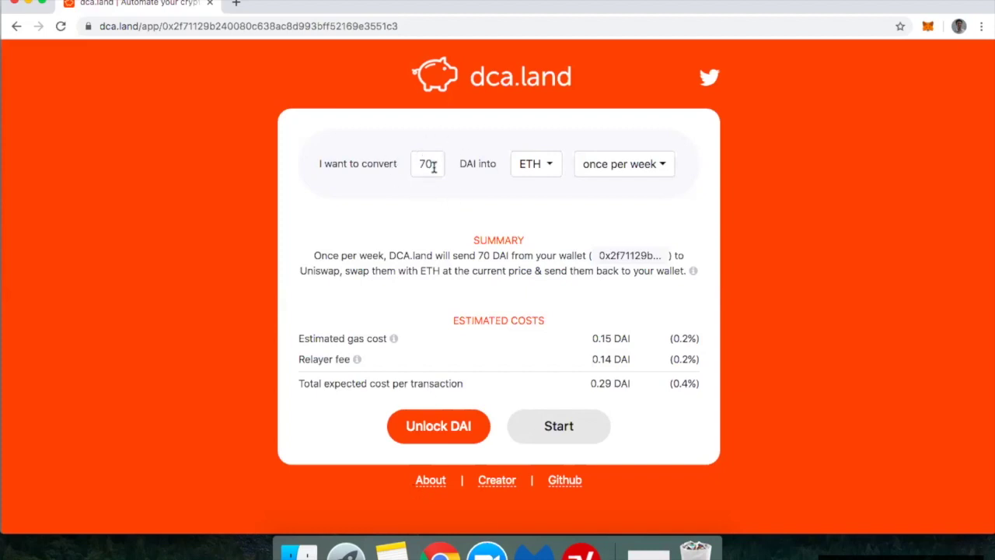
# Browse the token and frequency lists, keeping ETH and once per week.
pyautogui.click(536, 167)
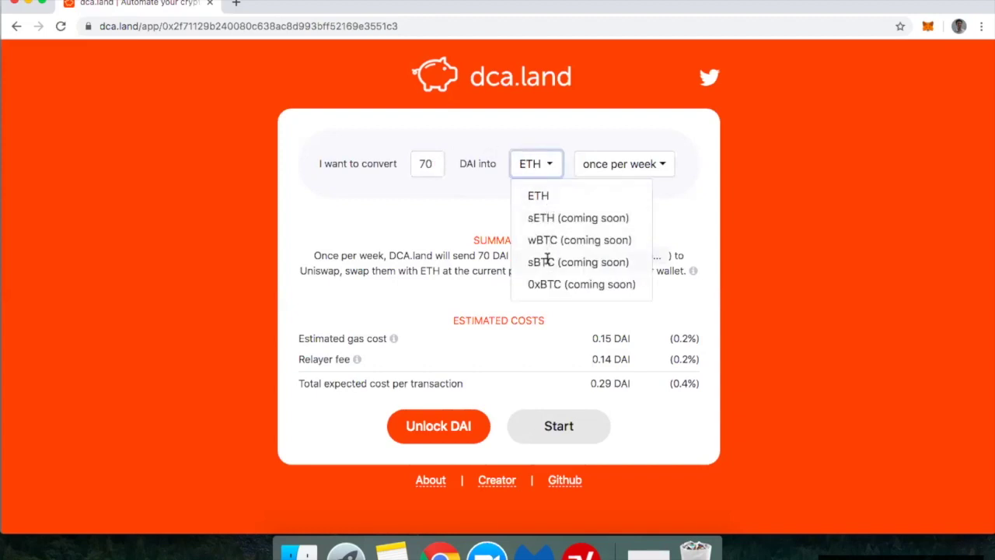
pyautogui.click(554, 167)
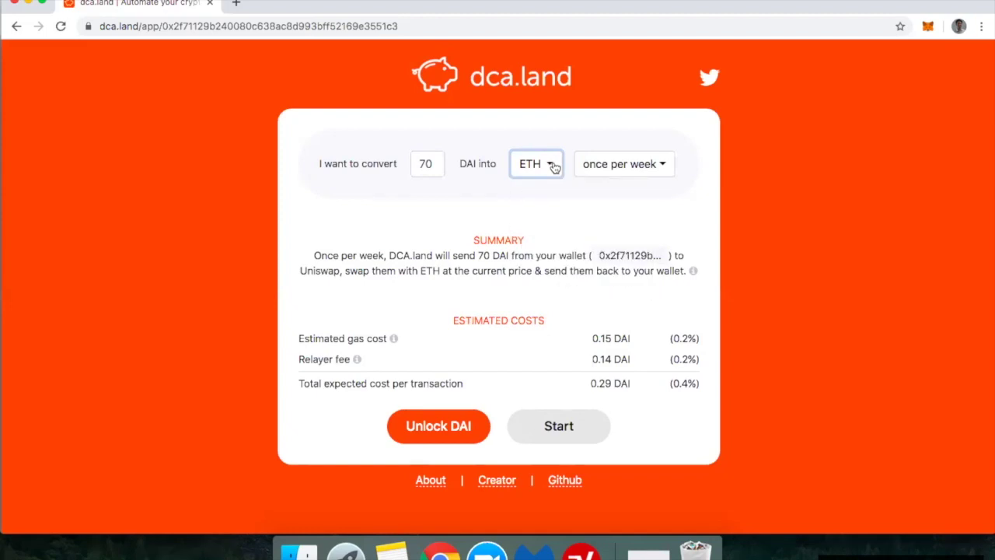
pyautogui.click(599, 169)
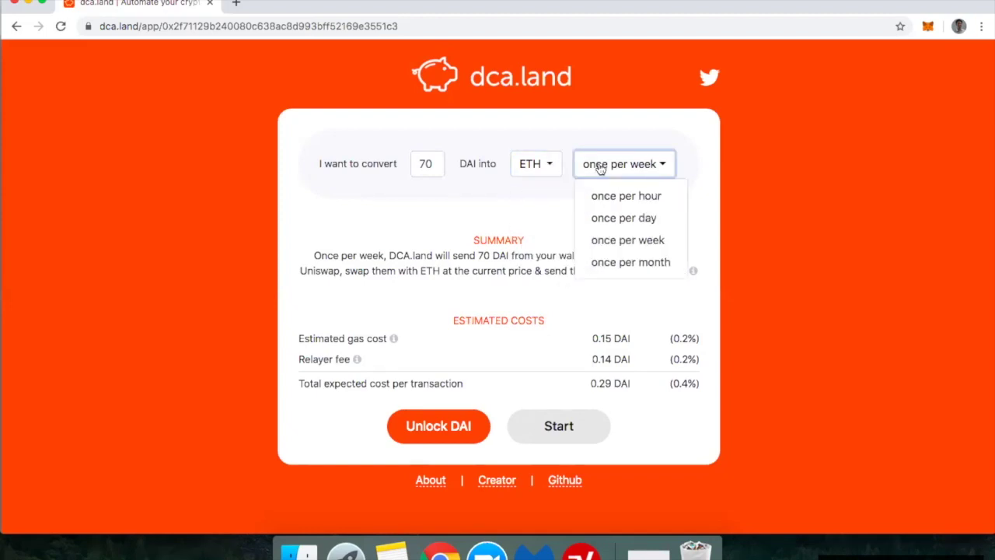
pyautogui.click(566, 202)
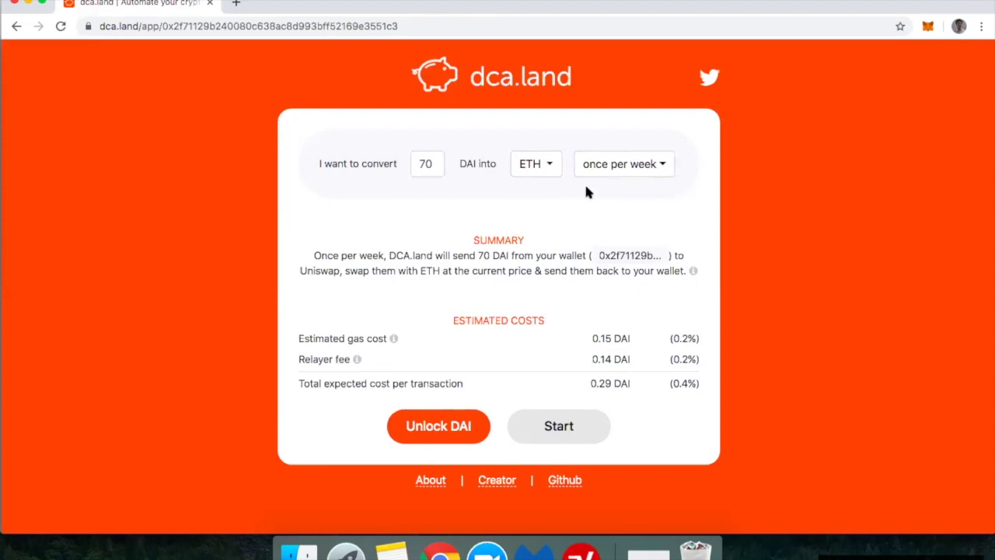
# Try an amount of 10 DAI converted into ETH once per day.
pyautogui.doubleClick(426, 164)
pyautogui.write('1')
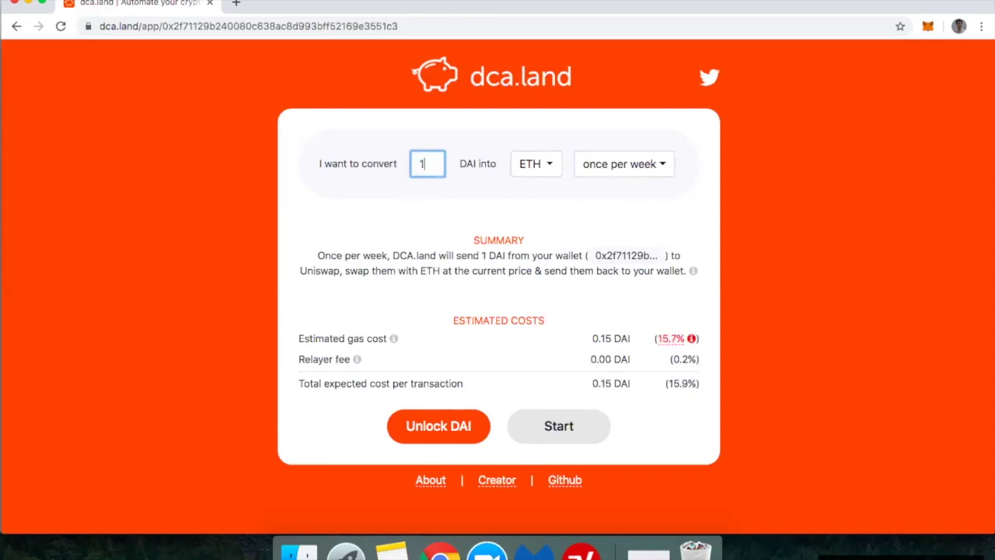
pyautogui.write('0')
pyautogui.click(602, 167)
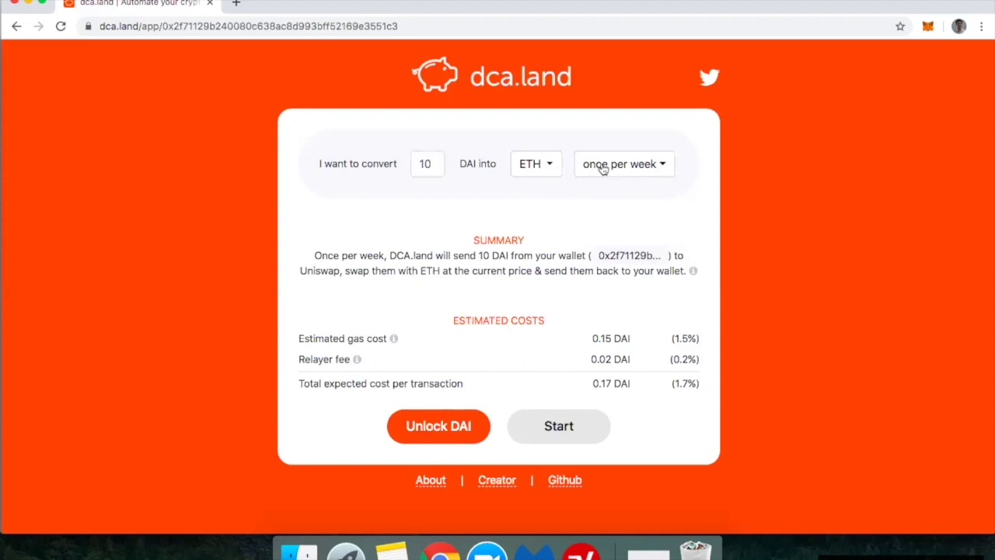
pyautogui.click(599, 220)
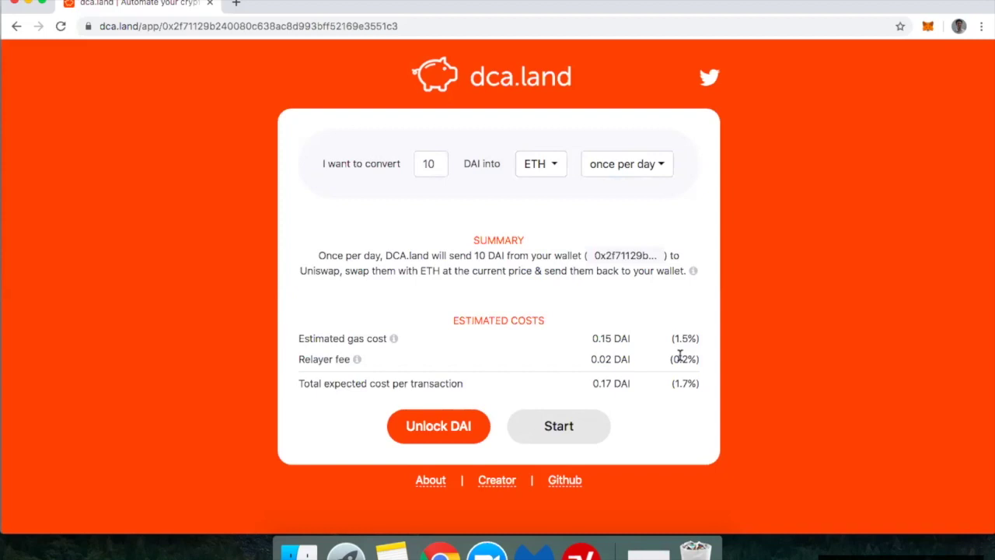
# Restore the plan to 70 DAI converted into ETH once per week.
pyautogui.click(429, 164)
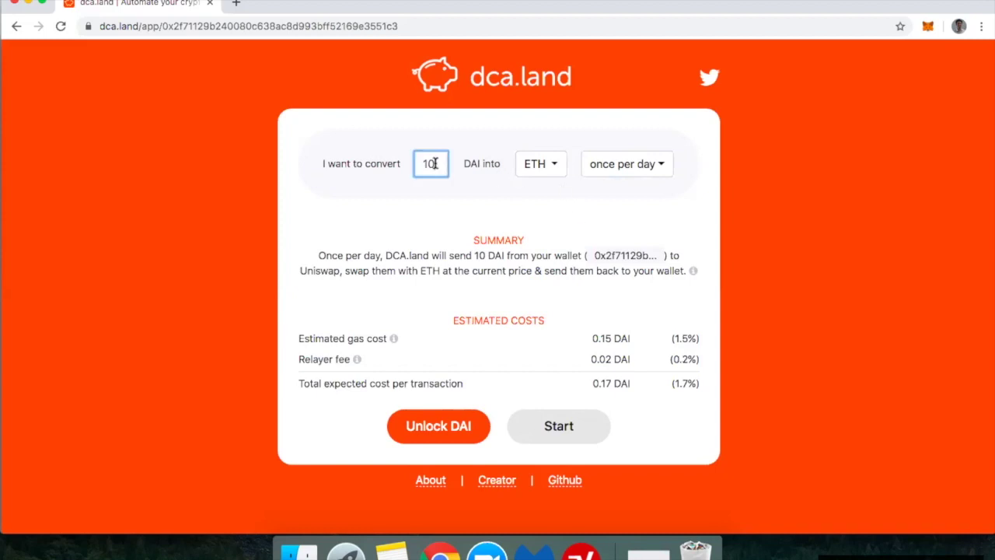
pyautogui.doubleClick(430, 163)
pyautogui.write('70')
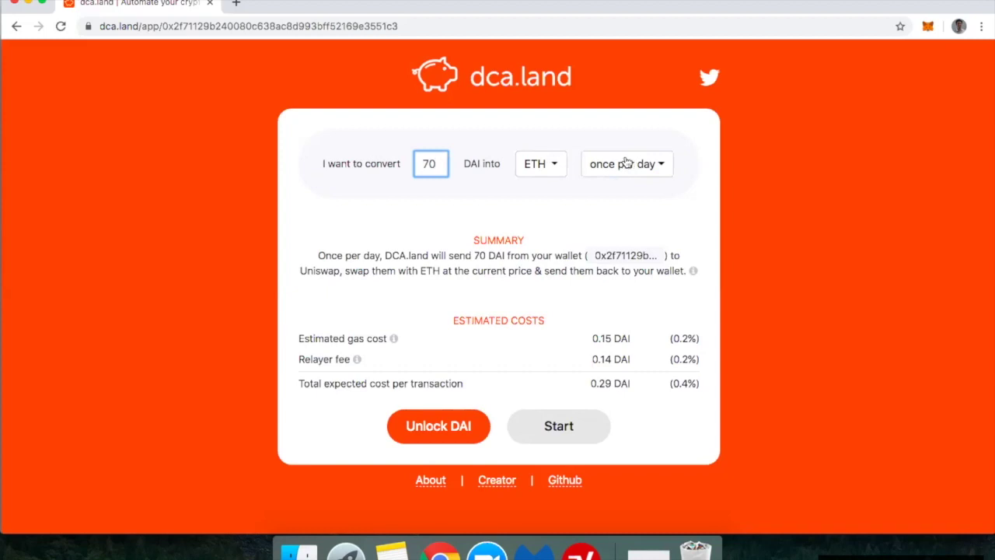
pyautogui.click(629, 162)
pyautogui.click(619, 241)
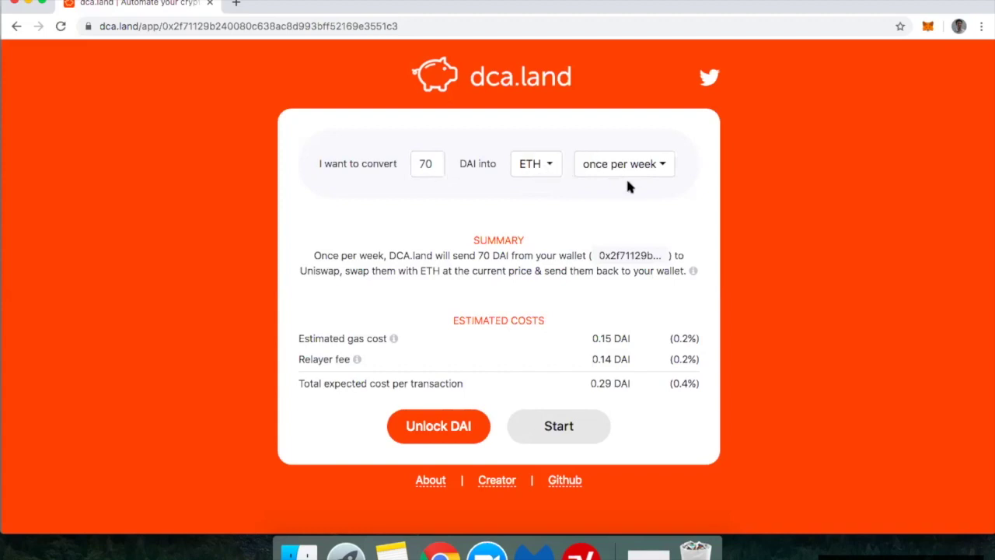
# Request the DAI unlock and bring up MetaMask's Edit Permission spend-limit dialog.
pyautogui.click(437, 427)
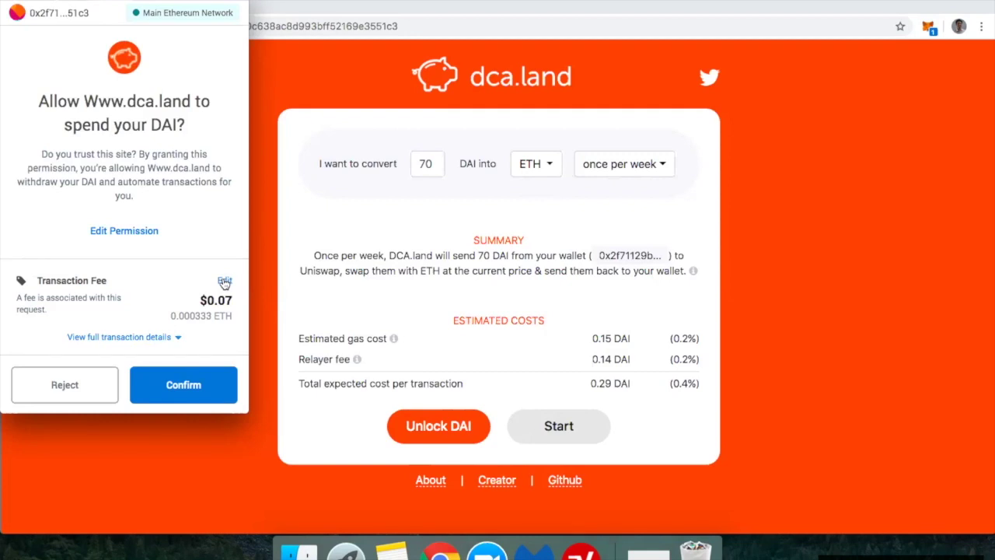
pyautogui.click(146, 336)
pyautogui.scroll(-2, 147, 327)
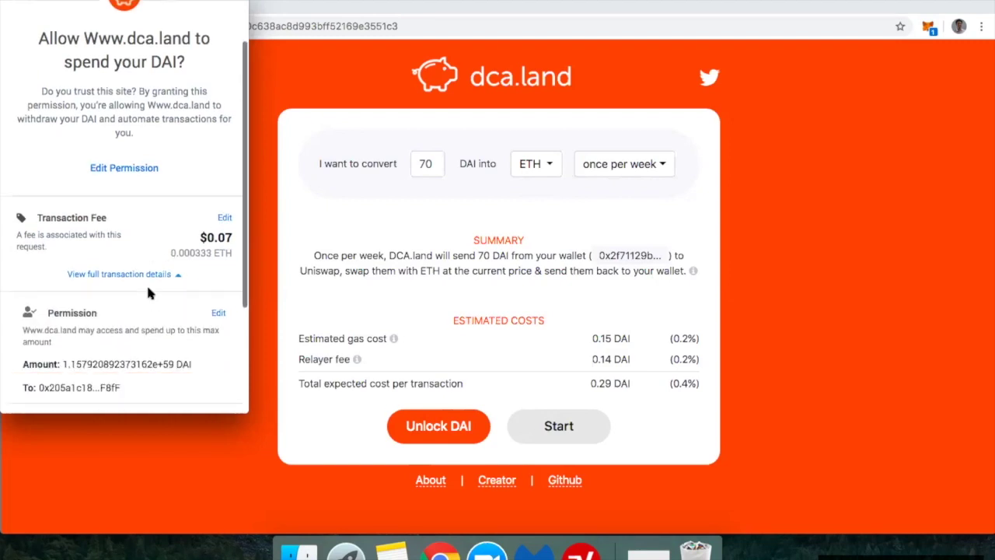
pyautogui.scroll(-4, 148, 289)
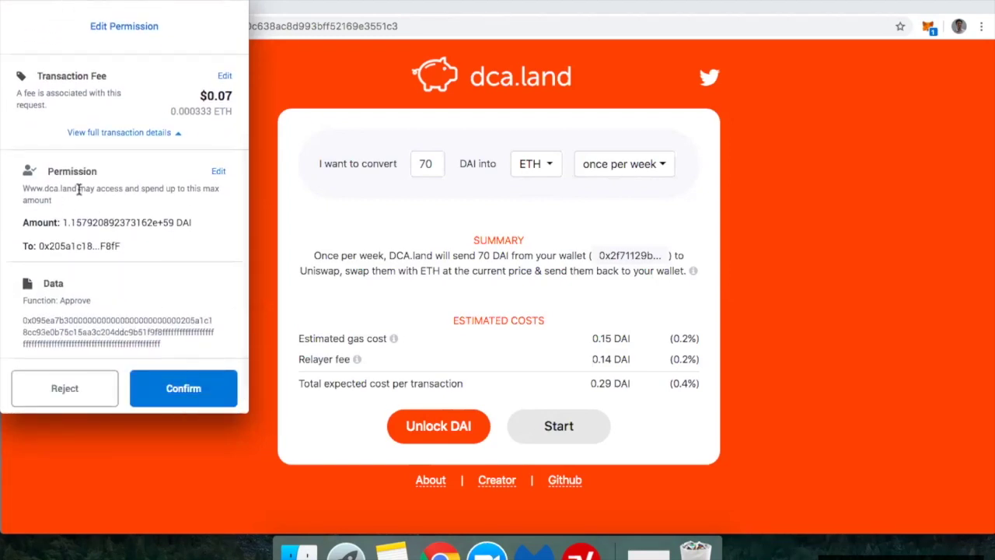
pyautogui.click(217, 172)
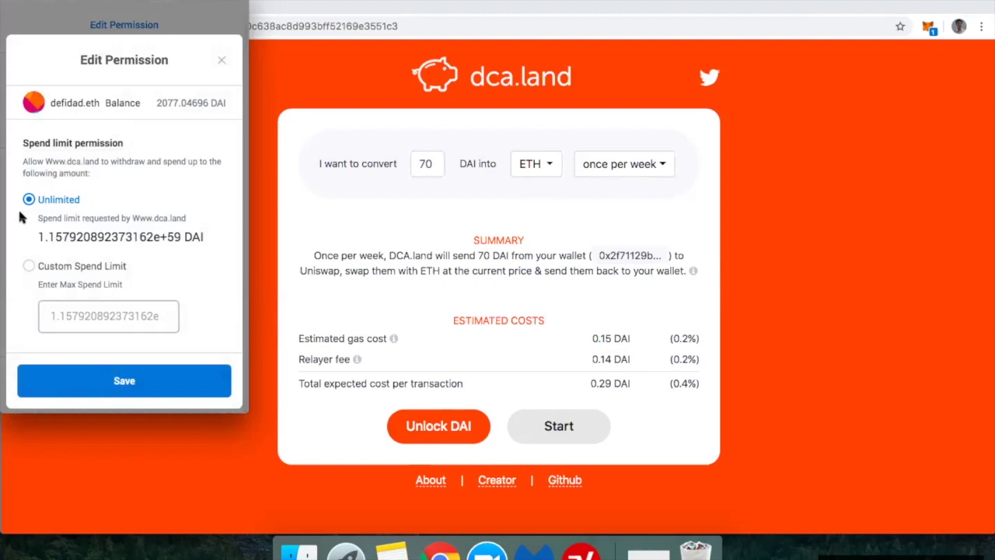
# Replace the unlimited DAI spend limit with a custom 2000 DAI limit and save it.
pyautogui.click(28, 266)
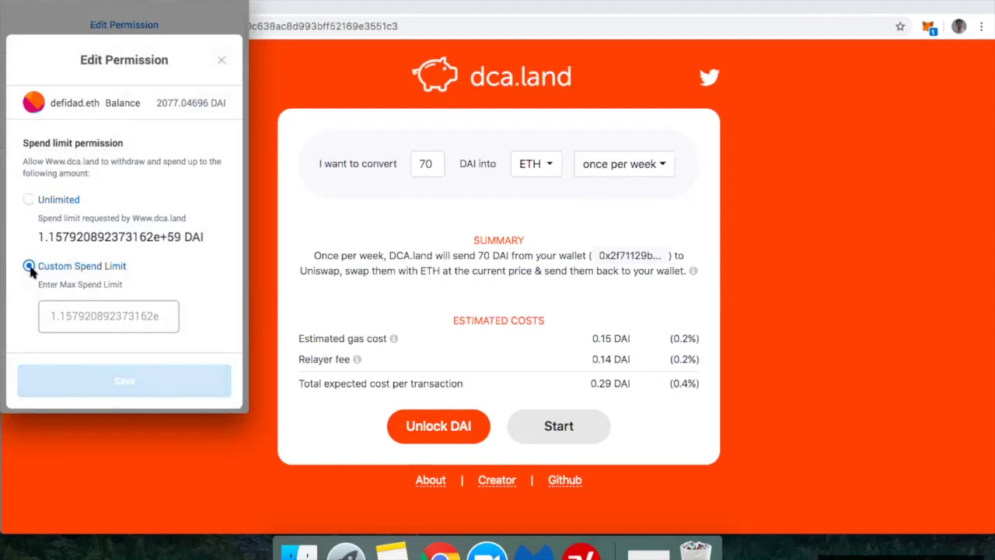
pyautogui.click(93, 323)
pyautogui.write('2')
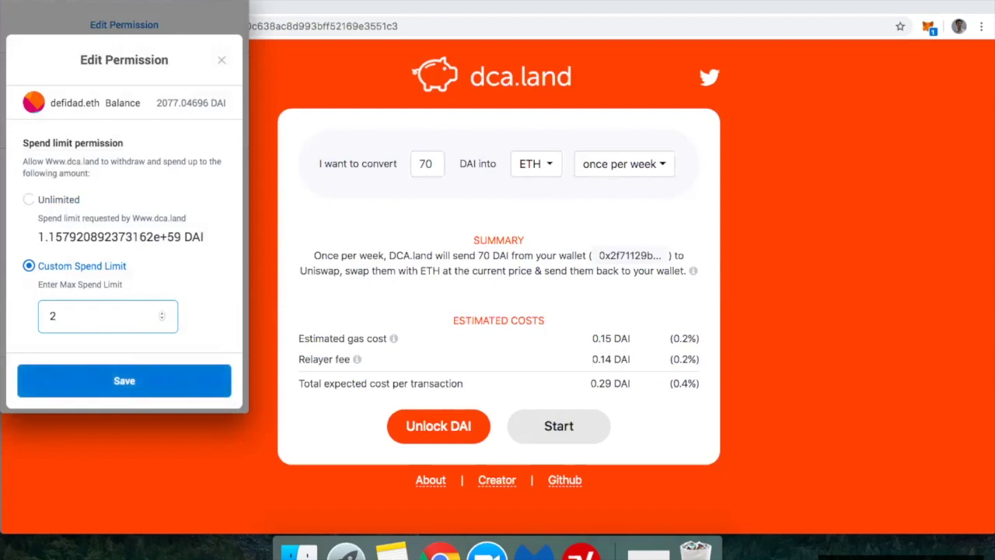
pyautogui.write('000')
pyautogui.click(210, 284)
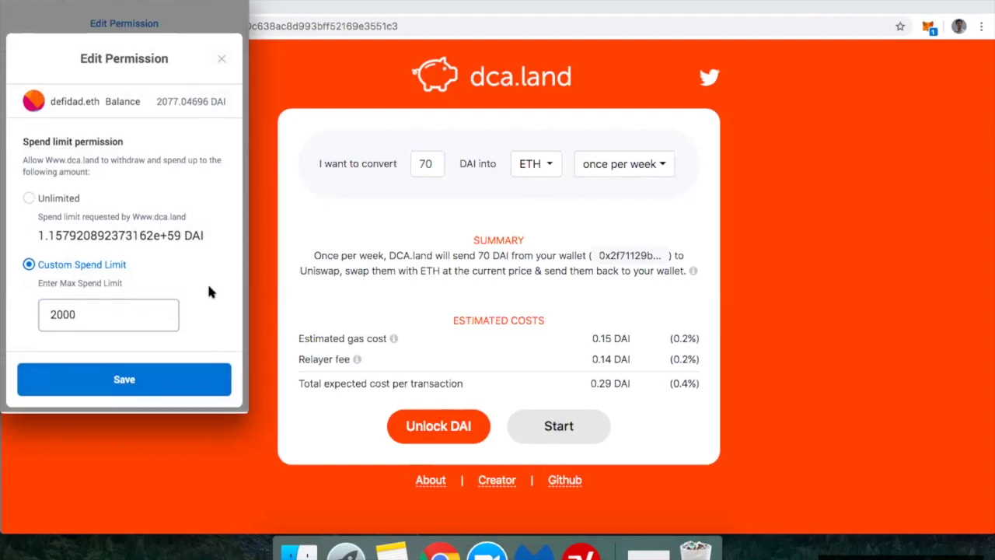
pyautogui.click(155, 383)
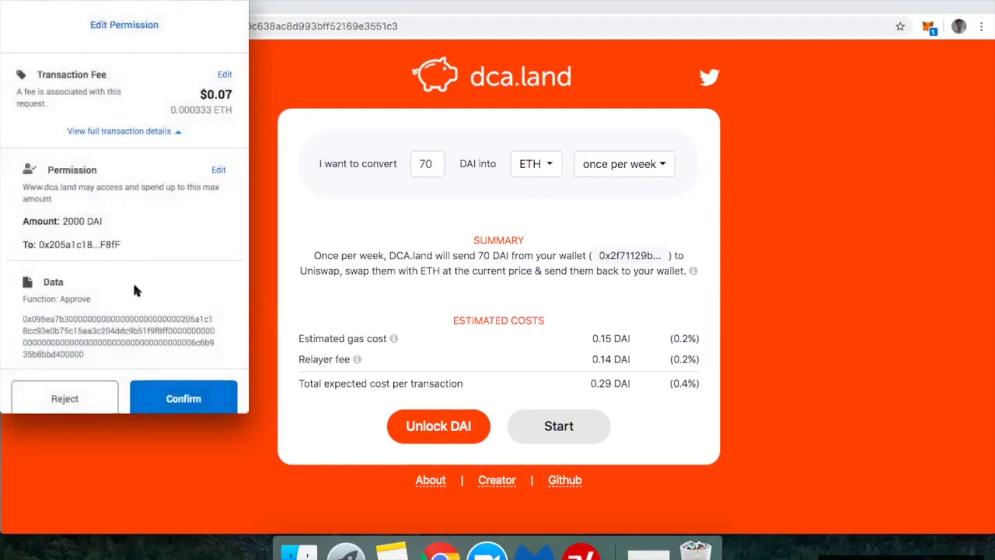
pyautogui.scroll(3, 132, 280)
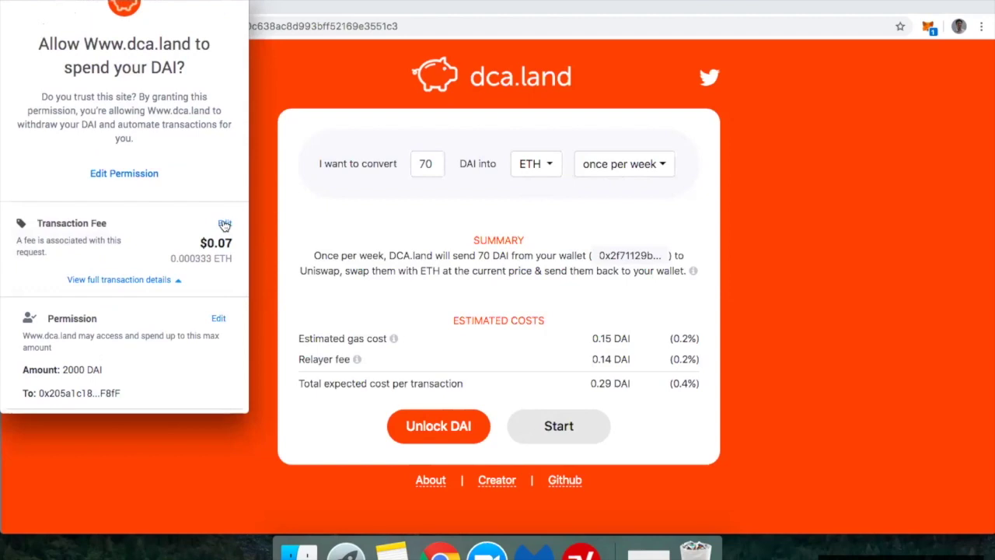
pyautogui.click(224, 222)
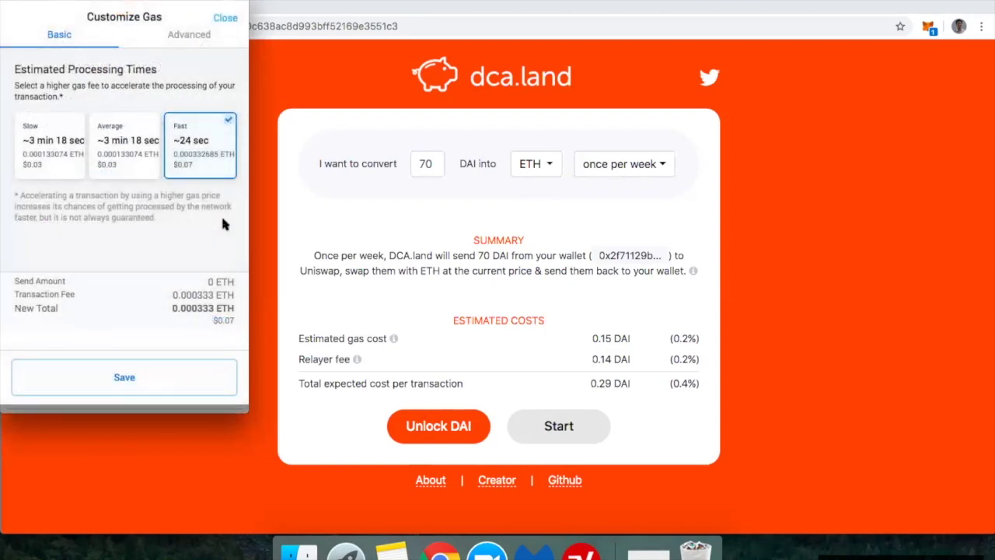
pyautogui.click(177, 37)
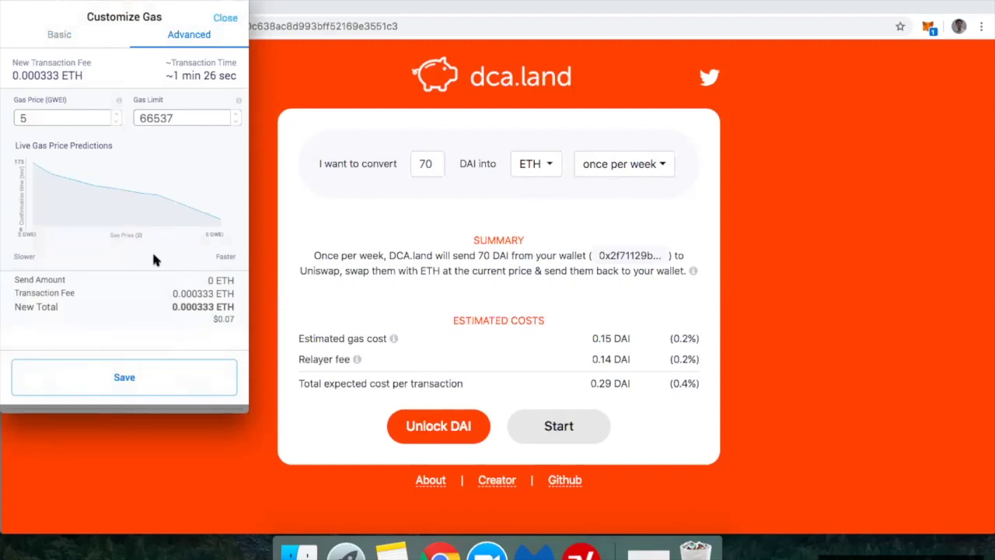
pyautogui.click(113, 376)
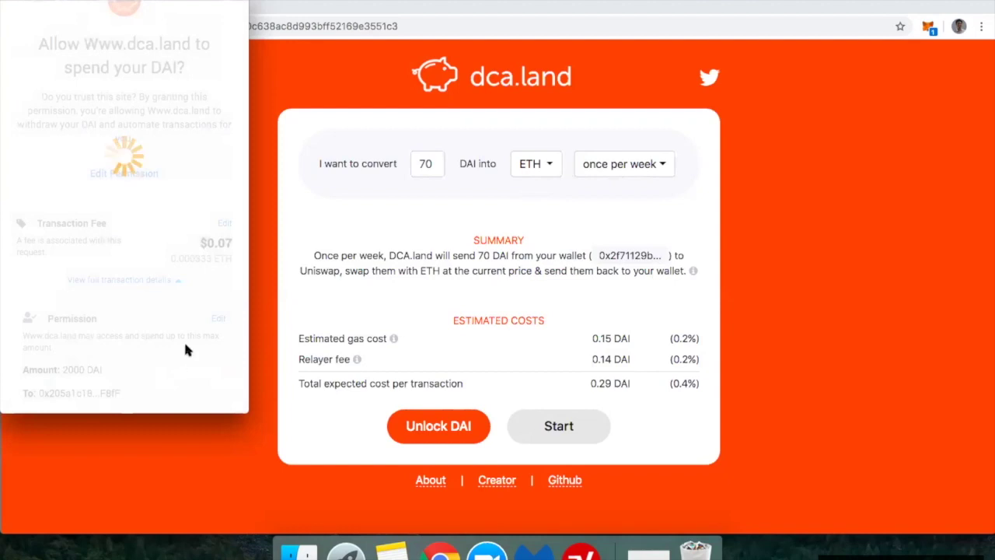
# Confirm the MetaMask approval letting dca.land spend up to 2000 DAI.
pyautogui.scroll(-3, 185, 349)
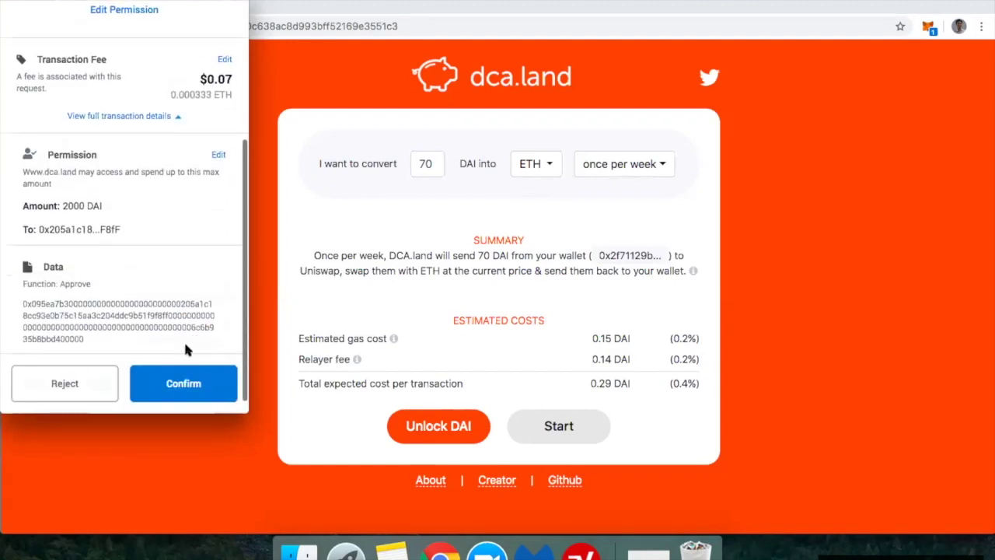
pyautogui.click(191, 389)
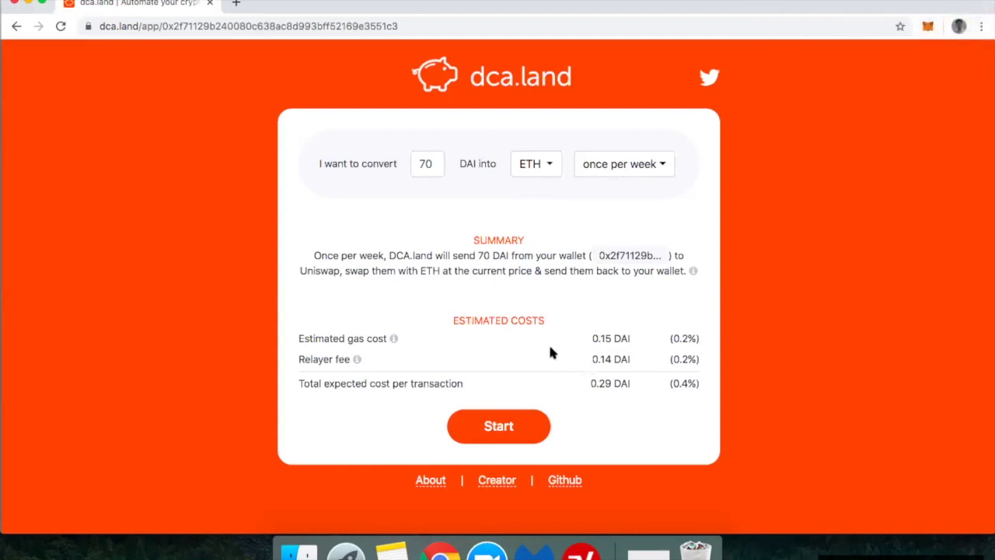
# Start the weekly plan and confirm its transaction at a 4 GWEI gas price.
pyautogui.click(502, 425)
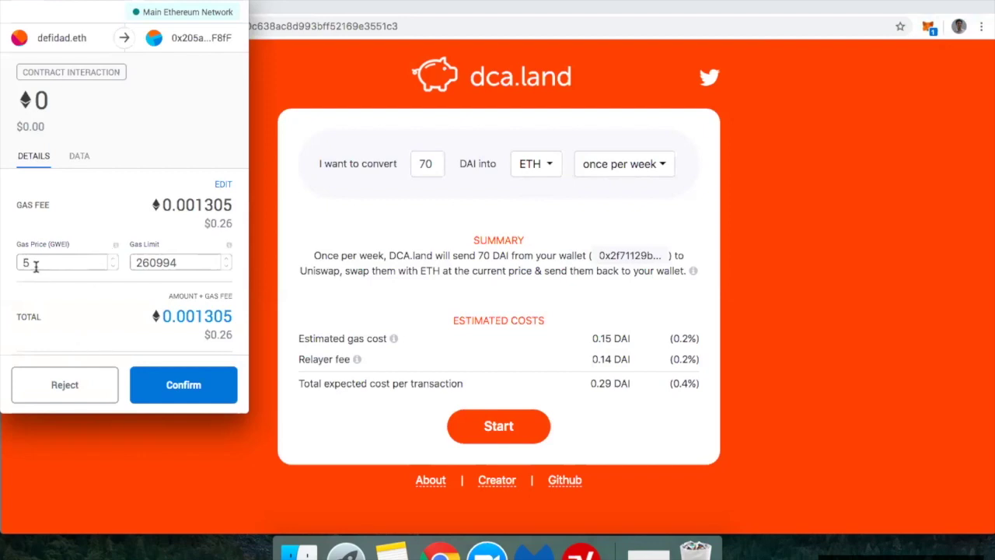
pyautogui.doubleClick(36, 267)
pyautogui.write('4')
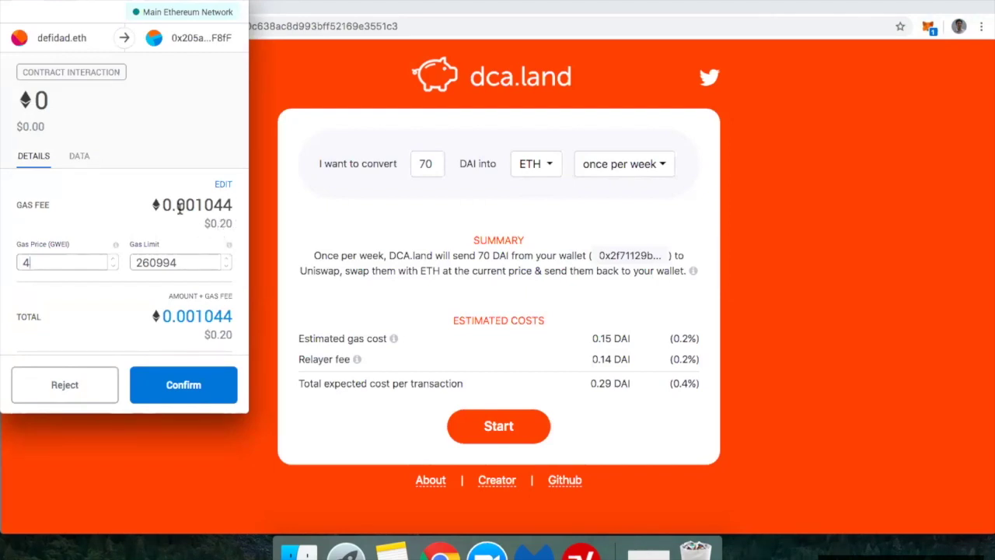
pyautogui.click(164, 389)
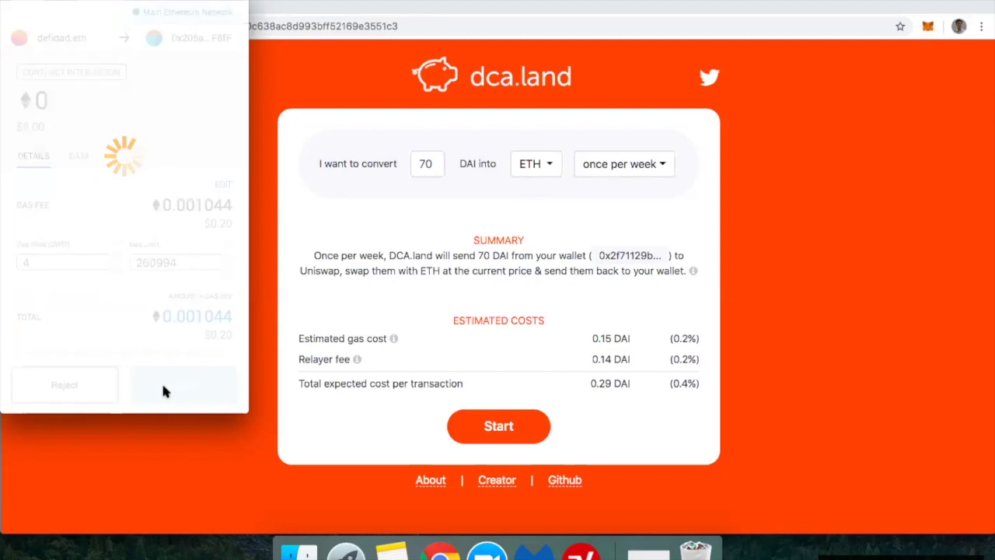